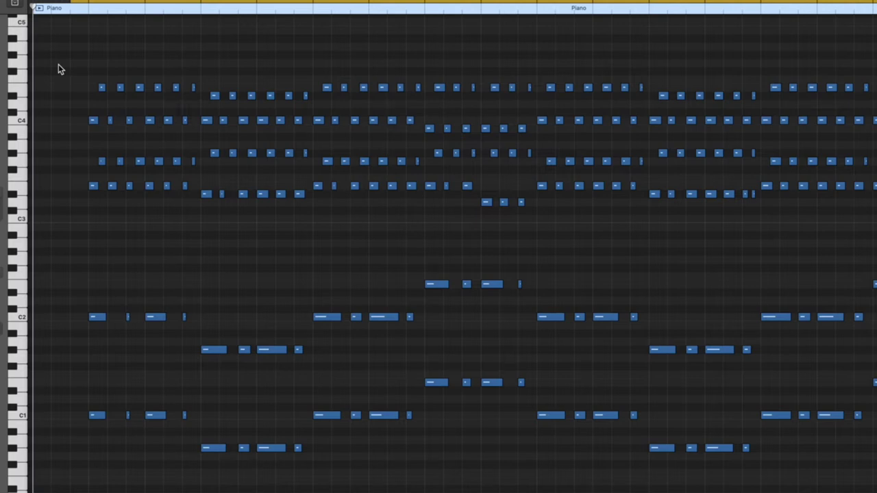
Play back the piano part and raise the listening volume
key("space")
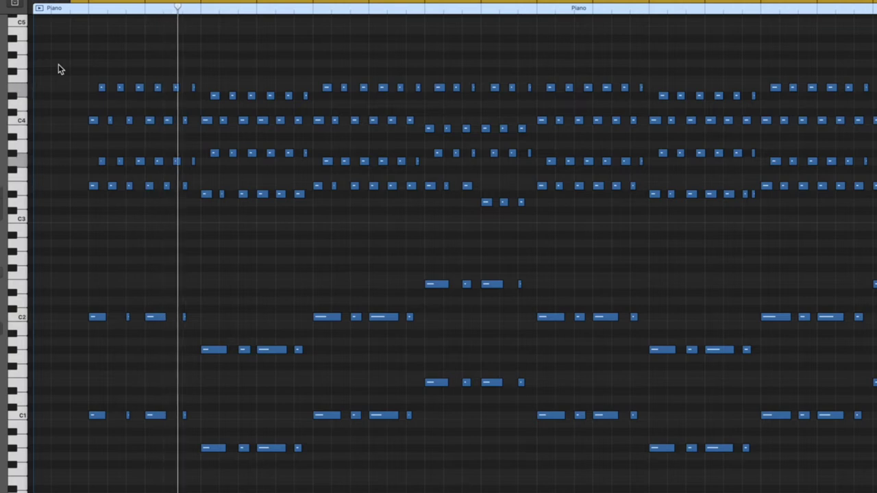
key("XF86AudioRaiseVolume")
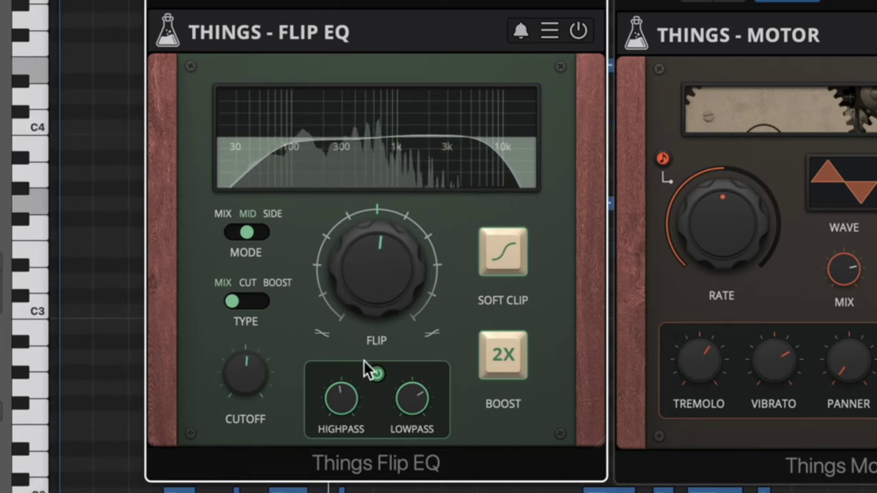
Narrow the Flip EQ band: high-pass up to about 115 Hz, low-pass down to about 6.3 kHz
left_click_drag(344, 405, 345, 393)
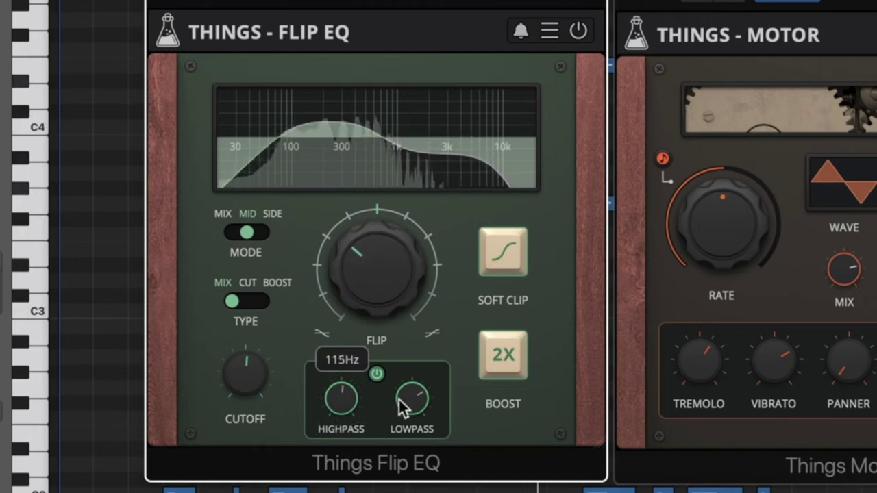
left_click_drag(406, 400, 406, 421)
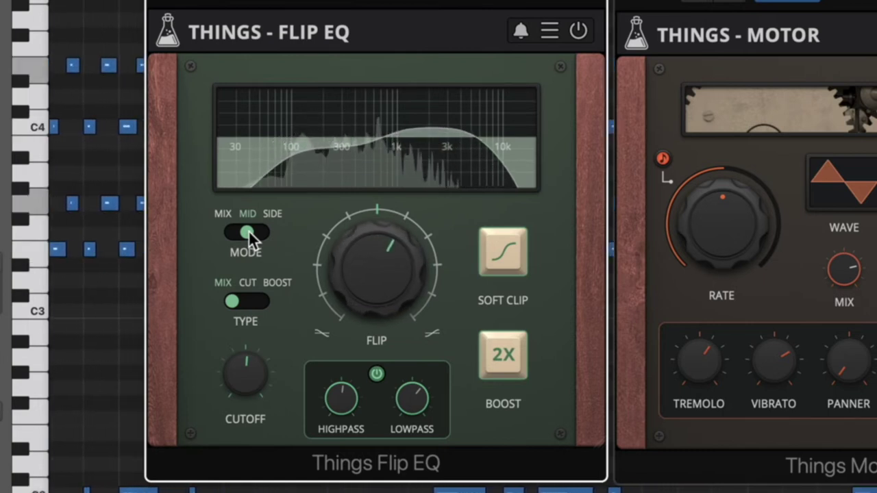
Audition the Flip EQ in Mix, Mid and Side modes
left_click(248, 231)
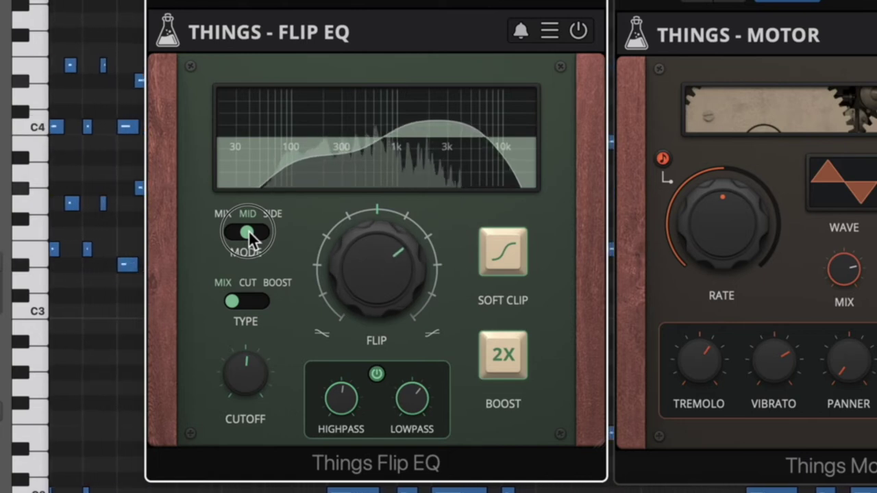
left_click_drag(248, 232, 228, 236)
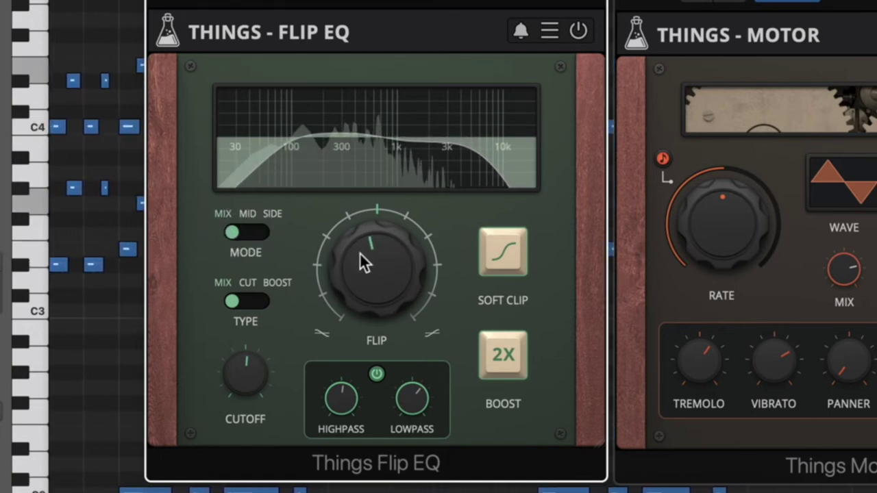
left_click_drag(232, 236, 256, 242)
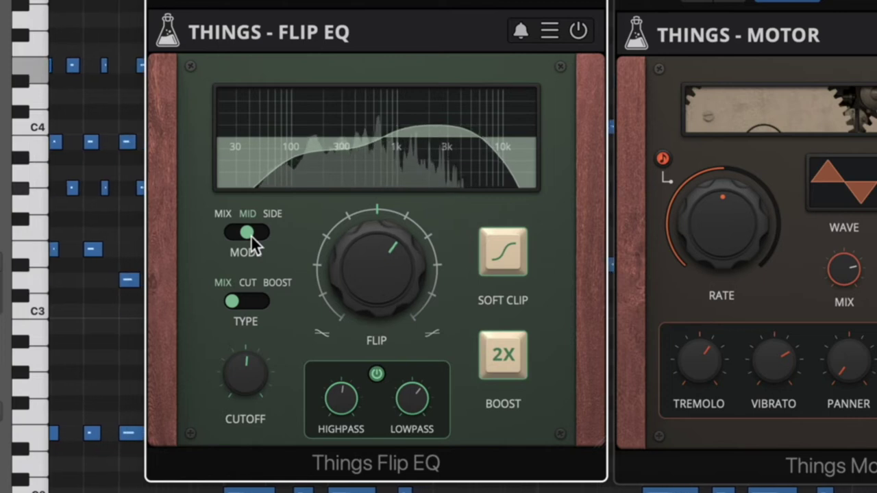
left_click_drag(251, 235, 275, 235)
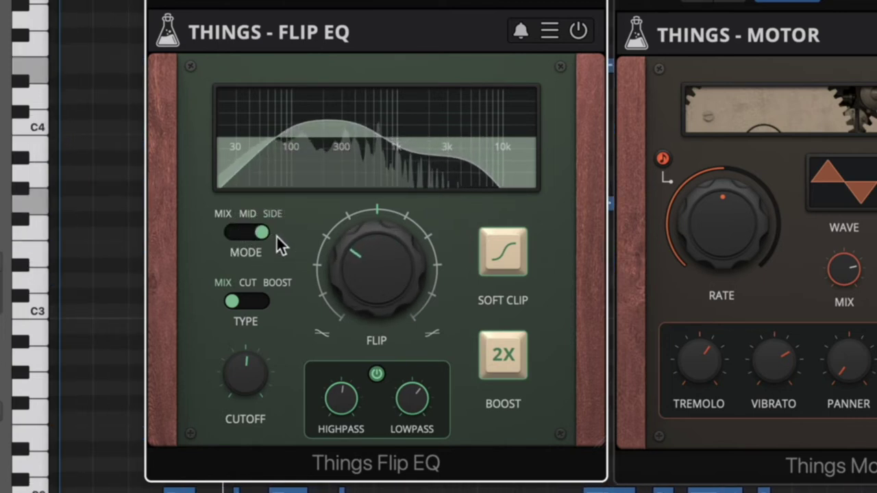
Toggle Flip EQ's 2X Boost and Soft Clip, raise cutoff to ~1.1 kHz, and return mode to Mid
left_click(509, 359)
left_click(512, 270)
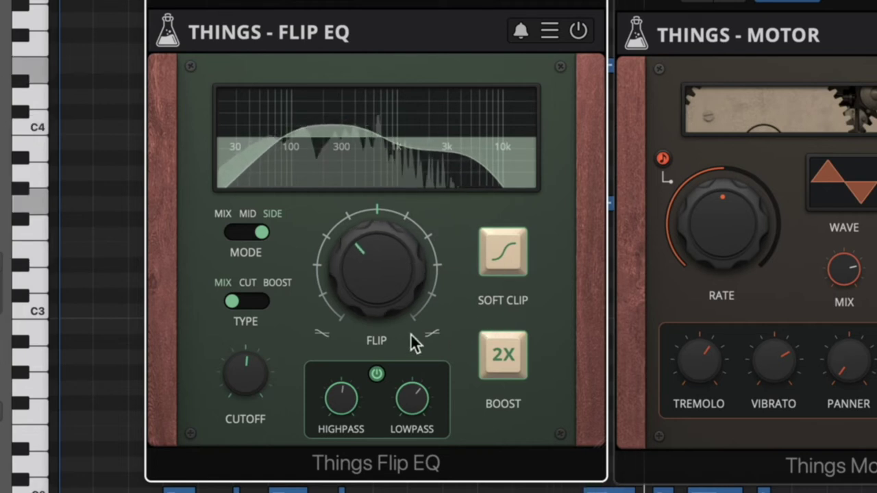
mouse_move(257, 365)
left_mouse_down()
mouse_move(264, 325)
mouse_move(258, 379)
mouse_move(261, 358)
left_mouse_up()
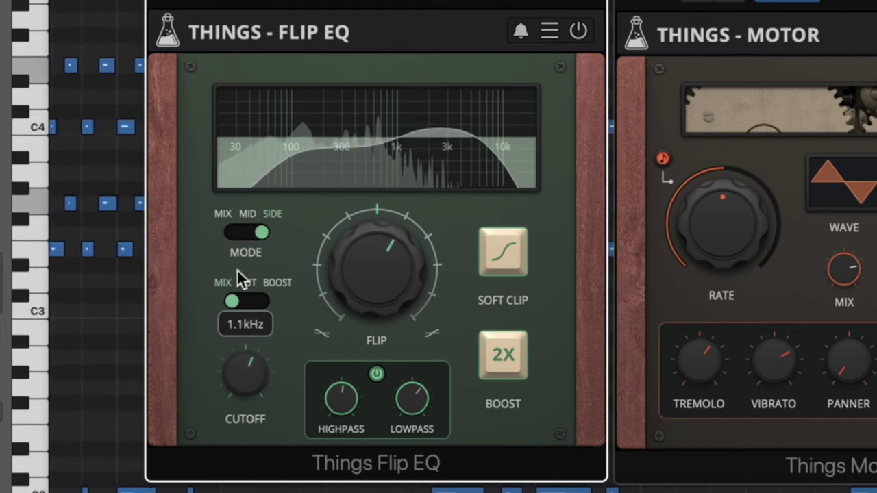
left_click_drag(263, 236, 233, 241)
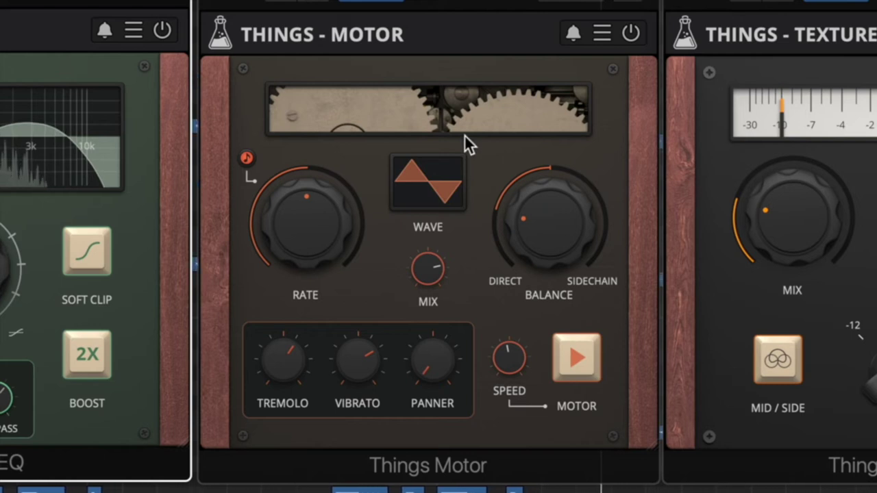
Set Things Motor to the S&H wave with its Mix at 100%
left_click(631, 34)
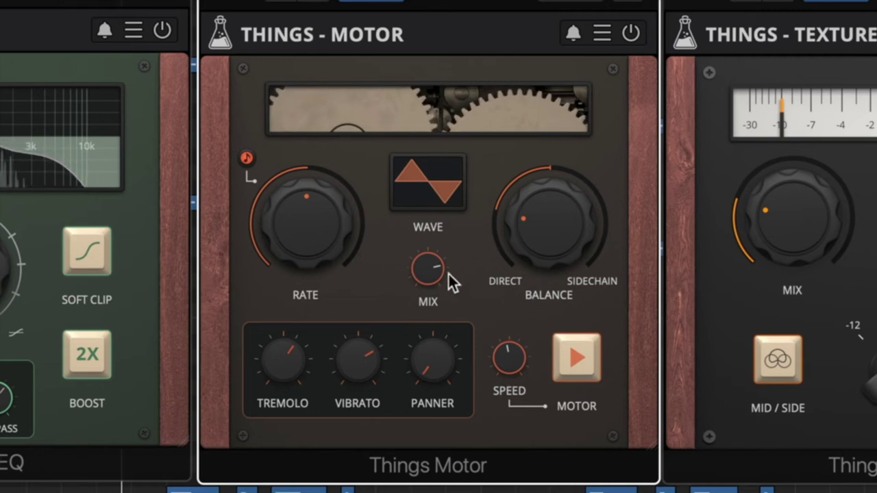
mouse_move(431, 273)
left_mouse_down()
mouse_move(448, 404)
mouse_move(446, 475)
mouse_move(434, 320)
left_mouse_up()
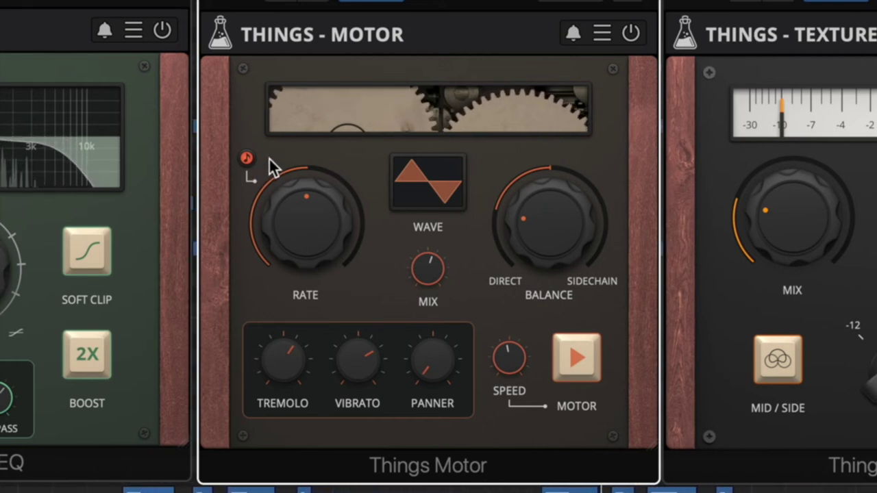
left_click(439, 194)
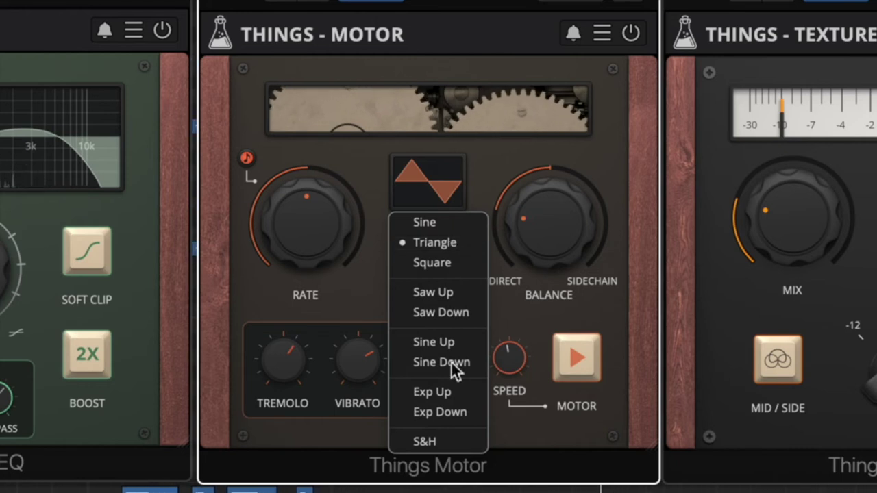
left_click(454, 443)
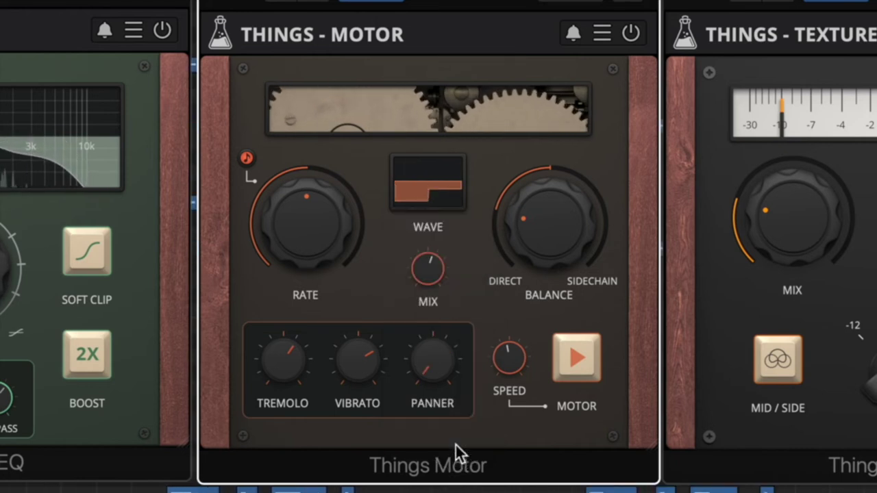
left_click_drag(430, 278, 445, 127)
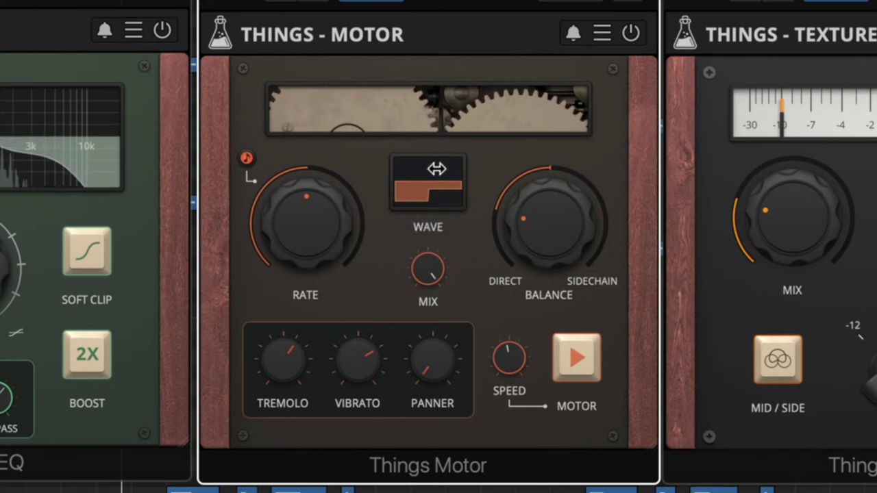
Switch the Motor wave to Triangle with Mix at about 88%
left_click(436, 182)
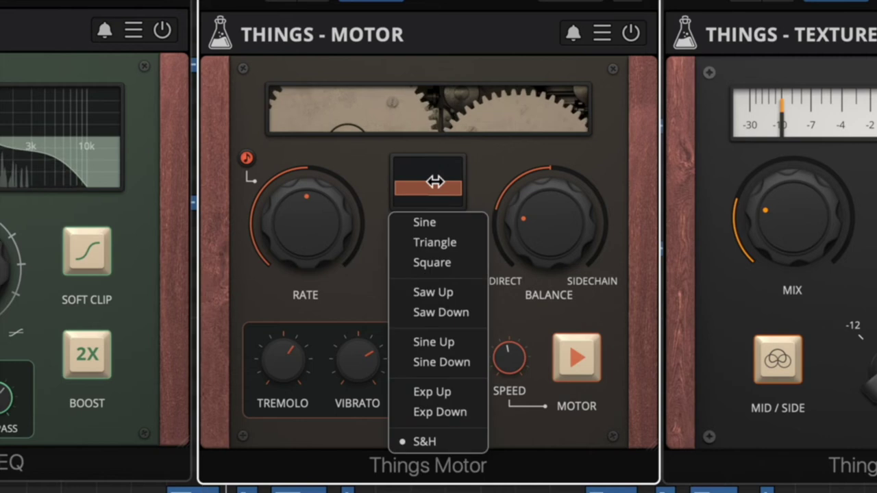
left_click(431, 243)
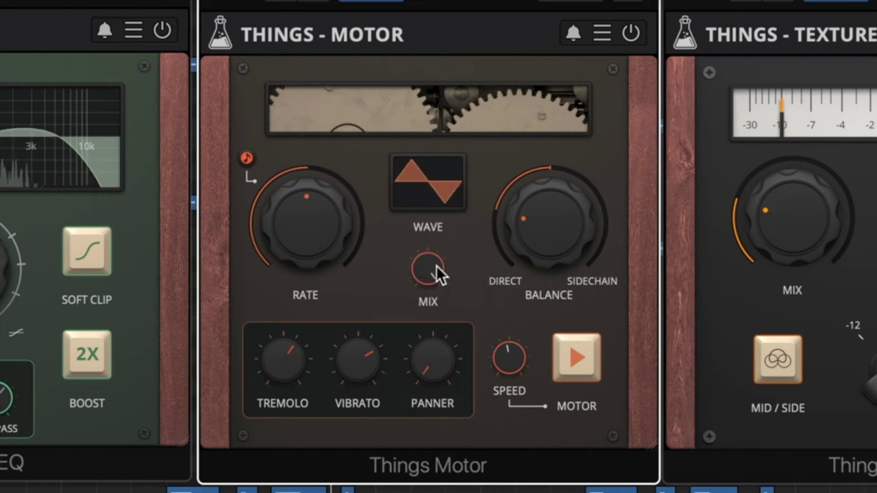
left_click_drag(439, 274, 436, 384)
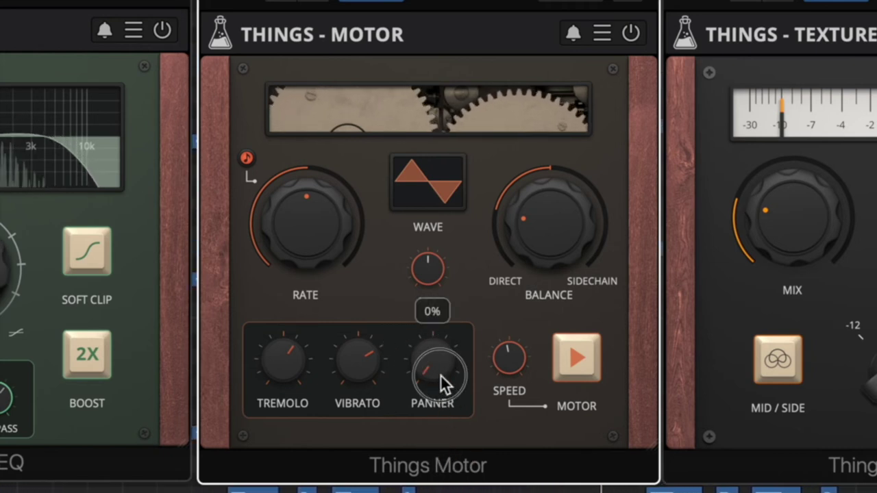
Nudge Motor's panner up, set vibrato to about 73%, adjust speed, and shift balance toward sidechain
left_click_drag(441, 376, 438, 370)
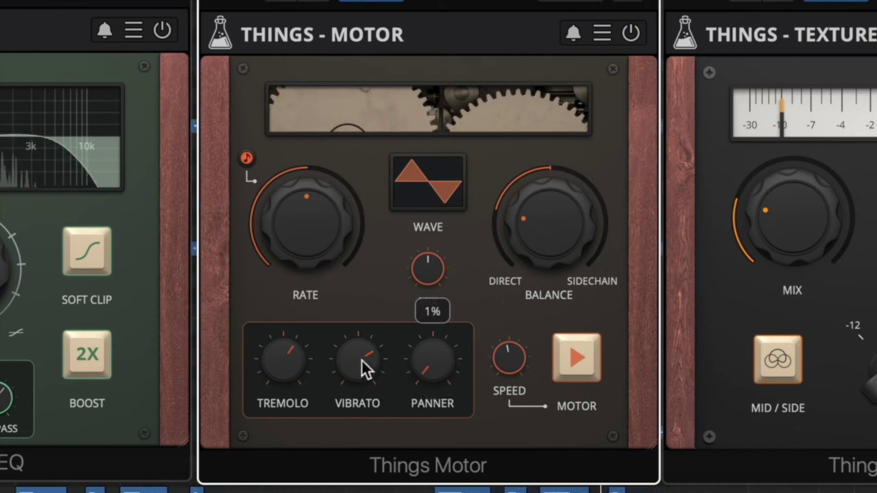
mouse_move(361, 360)
left_mouse_down()
mouse_move(367, 342)
mouse_move(368, 397)
left_mouse_up()
left_click_drag(363, 356, 363, 356)
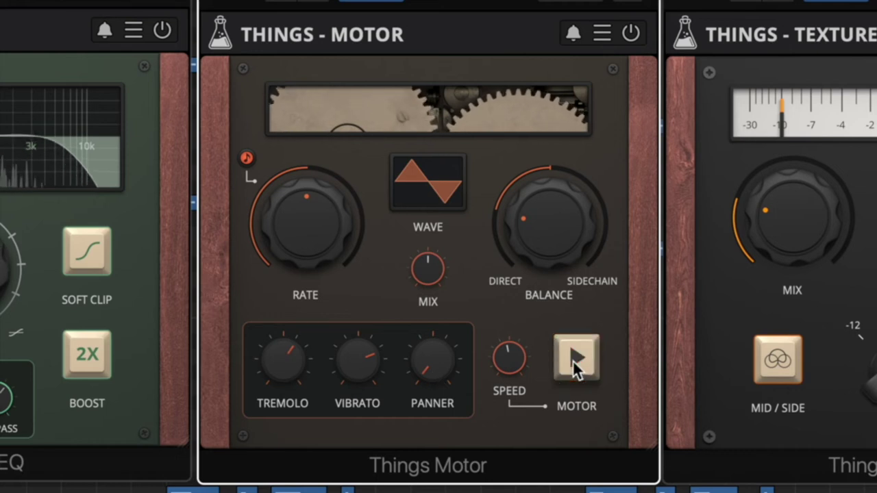
mouse_move(514, 363)
left_mouse_down()
mouse_move(528, 316)
mouse_move(515, 385)
left_mouse_up()
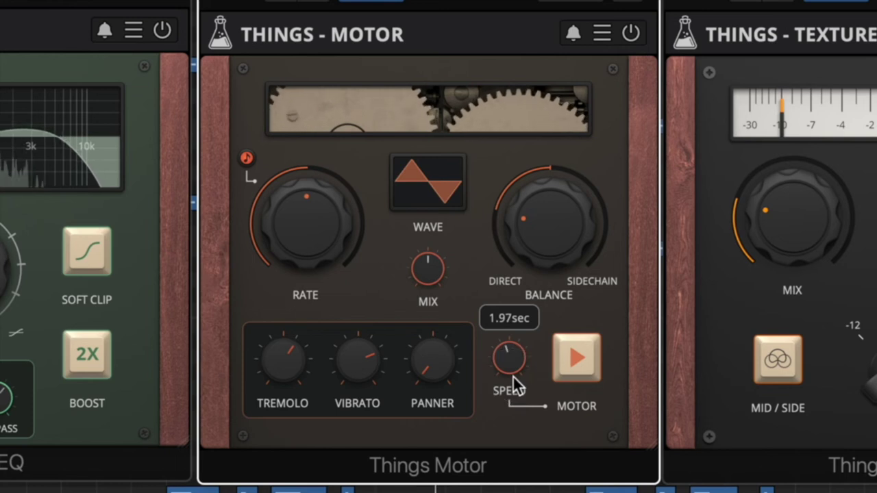
mouse_move(550, 250)
left_mouse_down()
mouse_move(574, 153)
mouse_move(567, 251)
left_mouse_up()
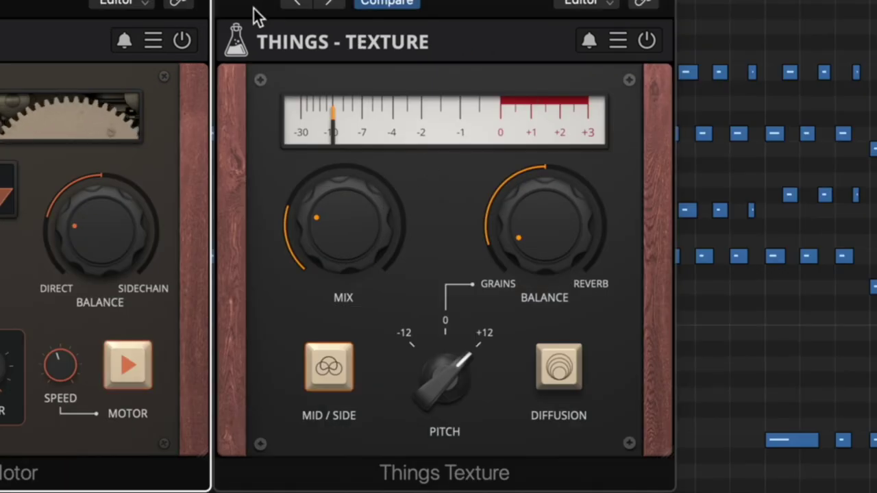
In Things Texture, raise Mix to about 88%, shift Balance toward grains, reset Pitch to 0, and toggle Mid/Side
left_click(253, 3)
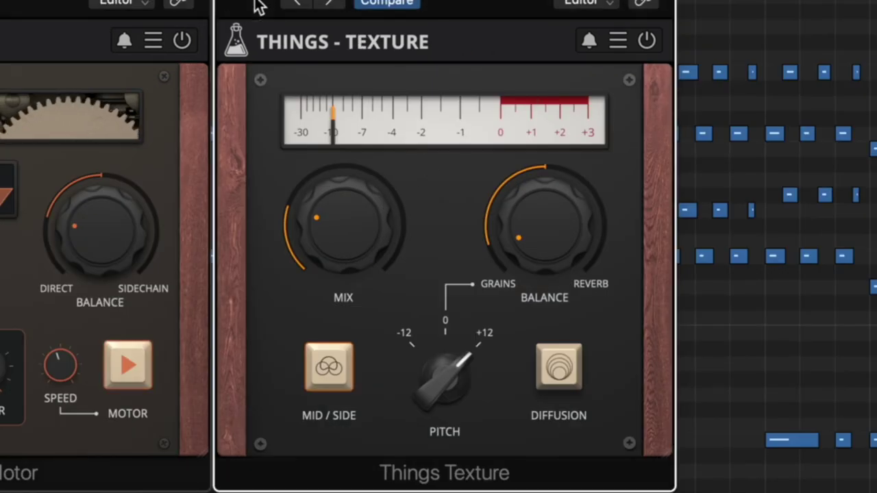
left_click(647, 45)
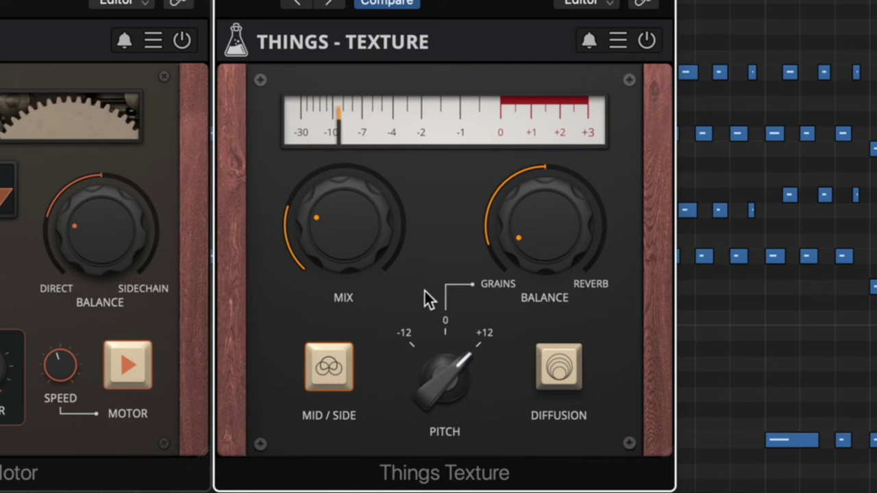
left_click_drag(357, 240, 377, 72)
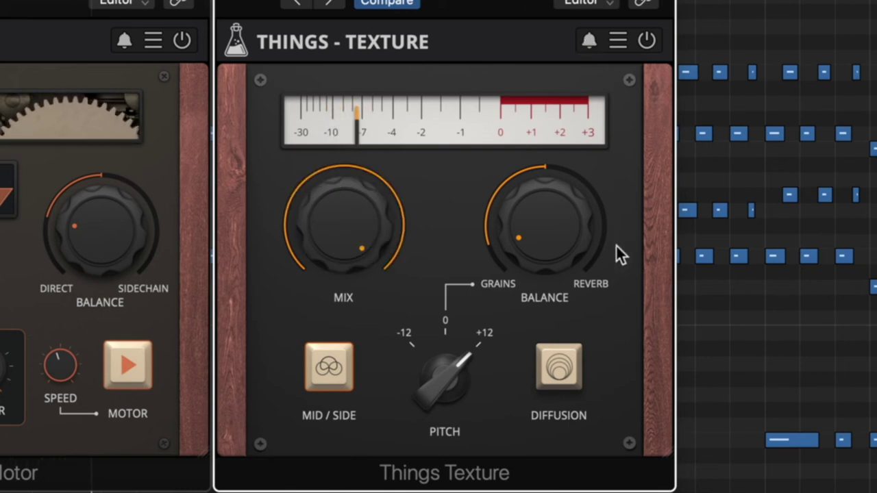
left_click_drag(560, 238, 562, 312)
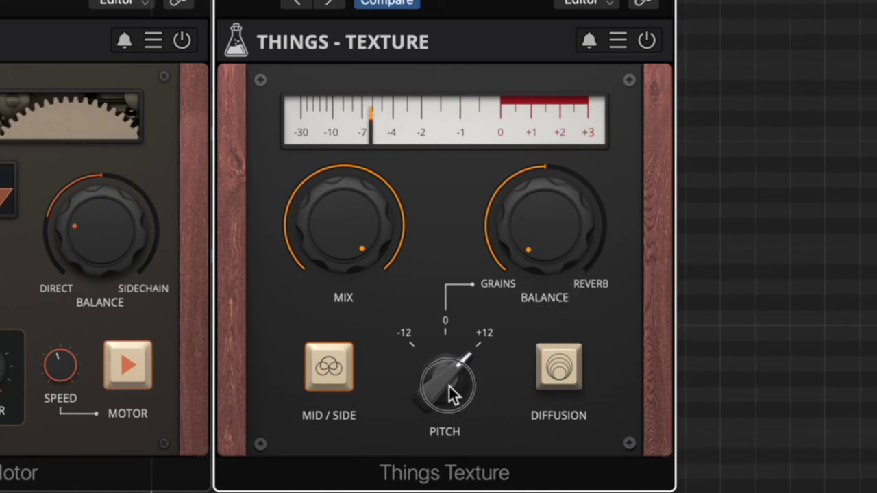
left_click_drag(448, 384, 445, 409)
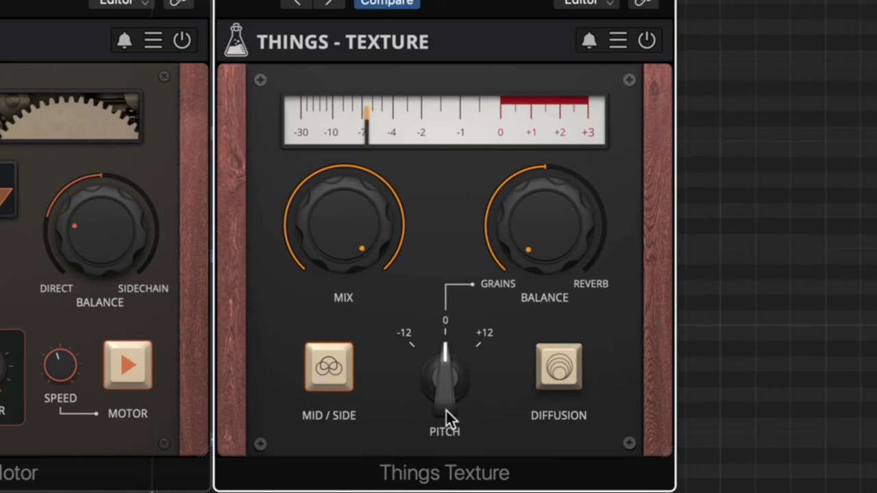
left_click(332, 369)
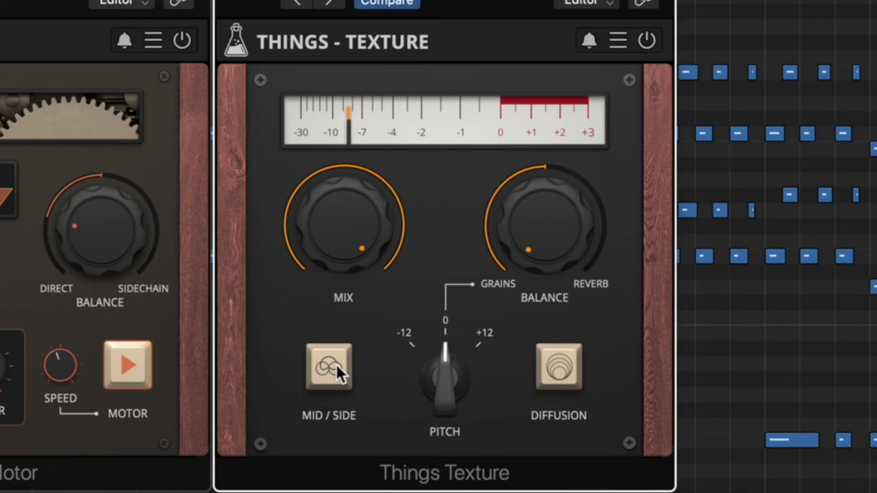
Toggle Texture's Mid/Side off, lower Pitch toward -12, toggle Diffusion, set Mix to ~79% and Balance to ~20%
left_click(336, 367)
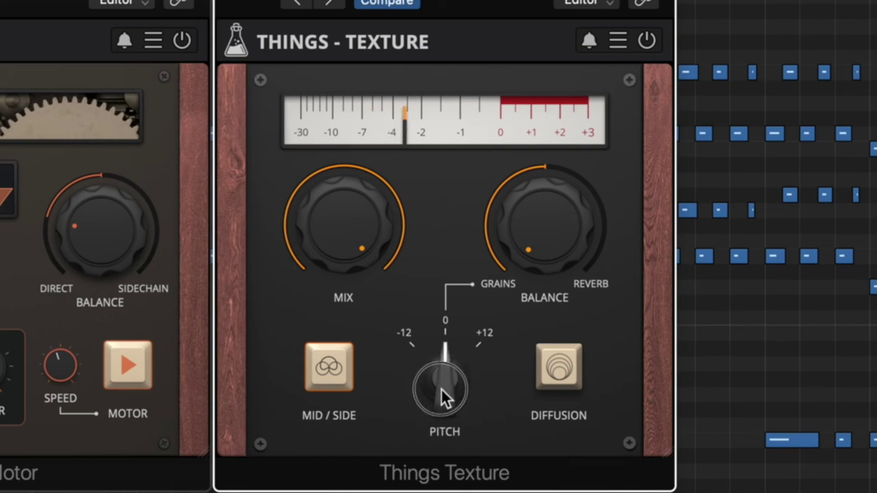
left_click_drag(440, 388, 442, 488)
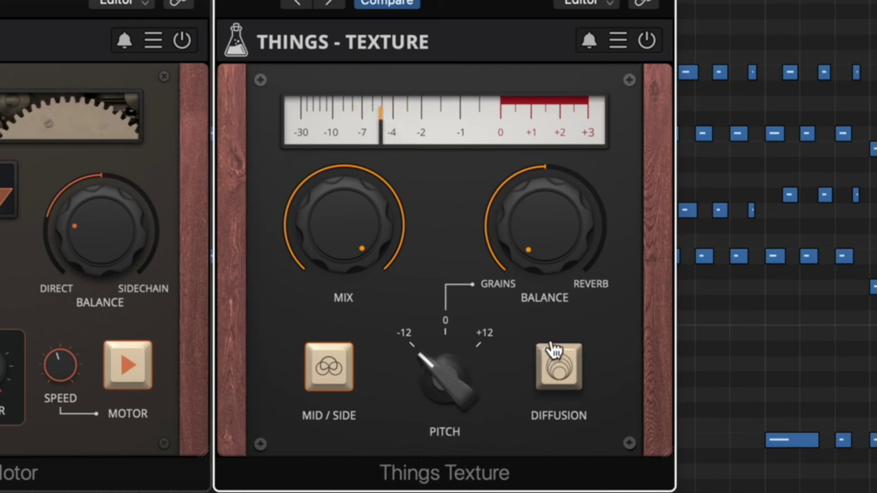
left_click(561, 370)
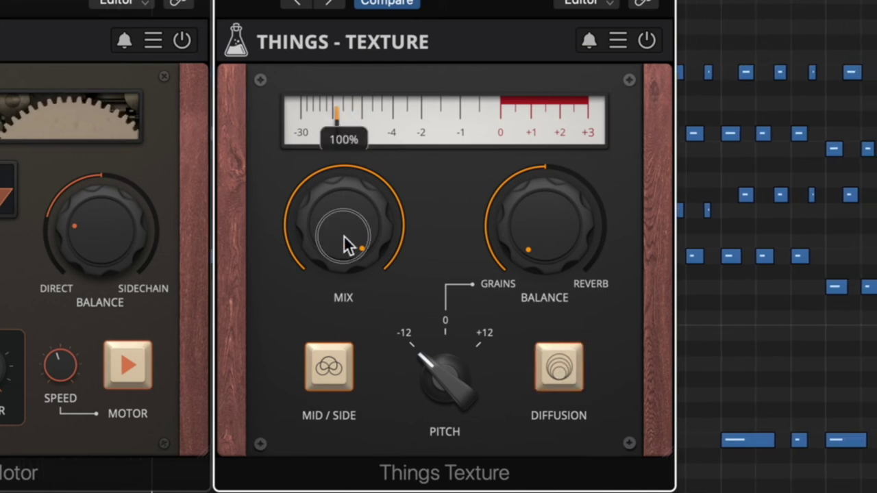
left_click_drag(346, 248, 367, 382)
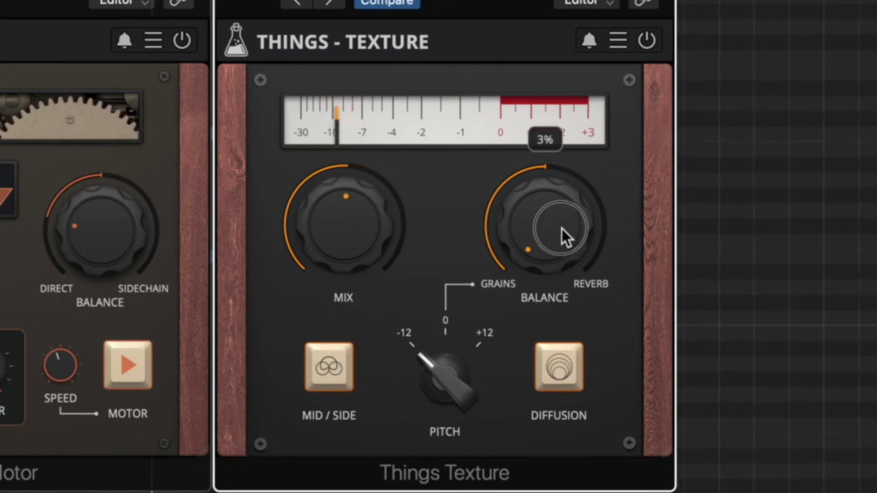
mouse_move(560, 234)
left_mouse_down()
mouse_move(565, 141)
mouse_move(576, 117)
left_mouse_up()
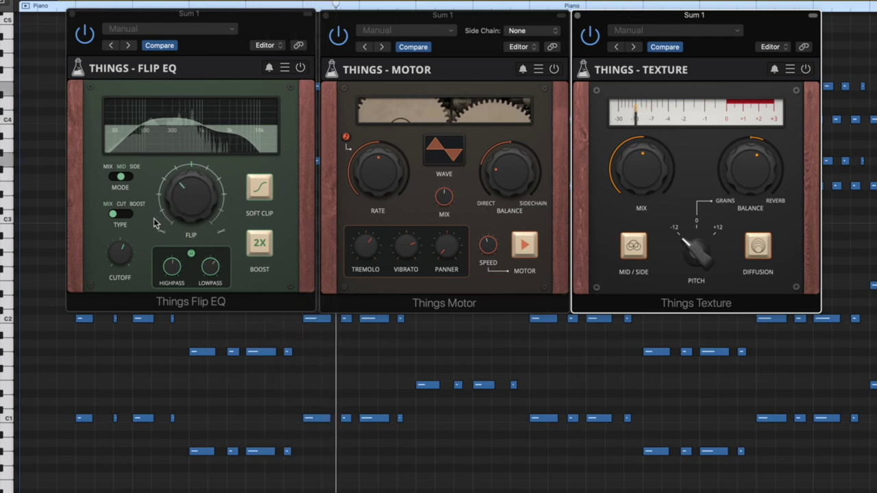
Centre the Flip EQ's Flip knob, show its automation lane, then return to the piano notes
left_click_drag(183, 198, 186, 186)
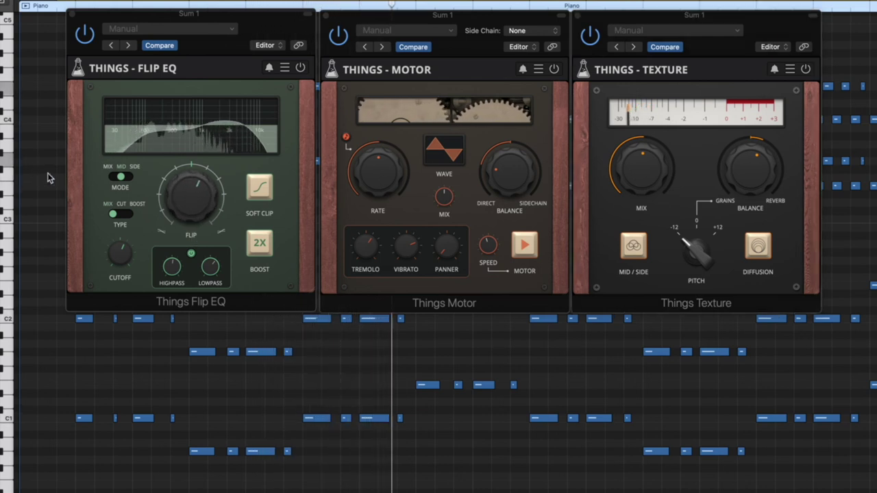
left_click(201, 198)
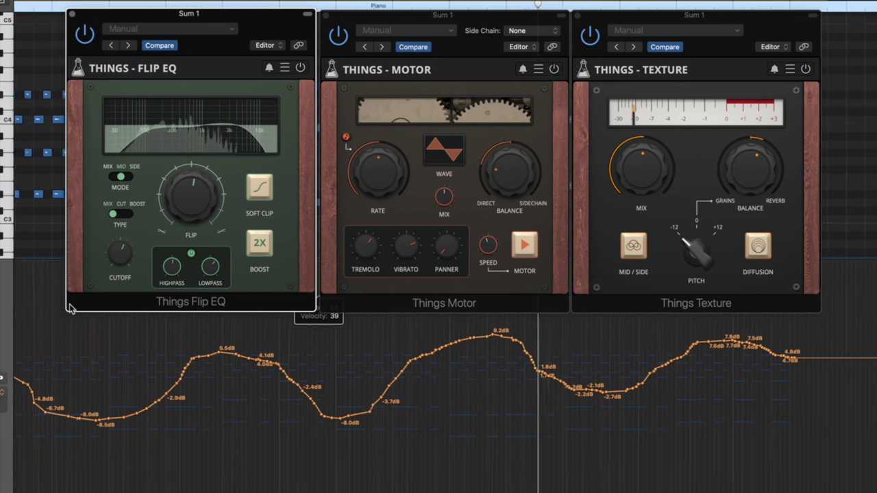
key("a")
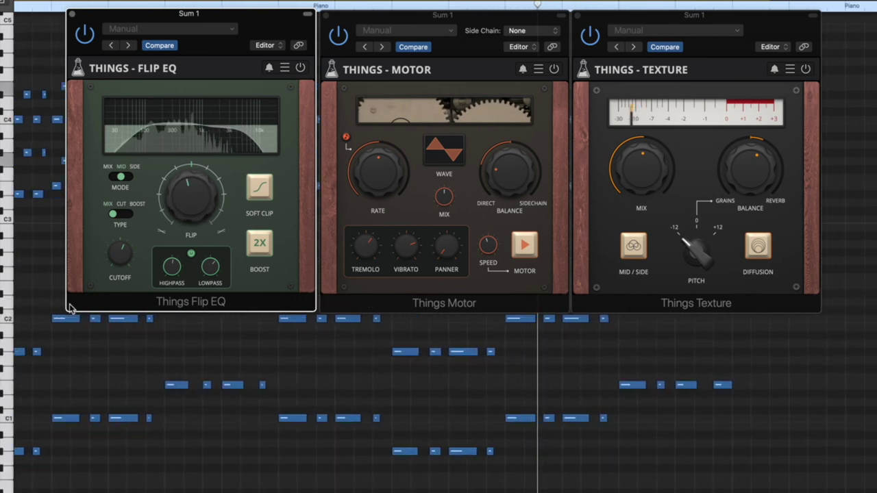